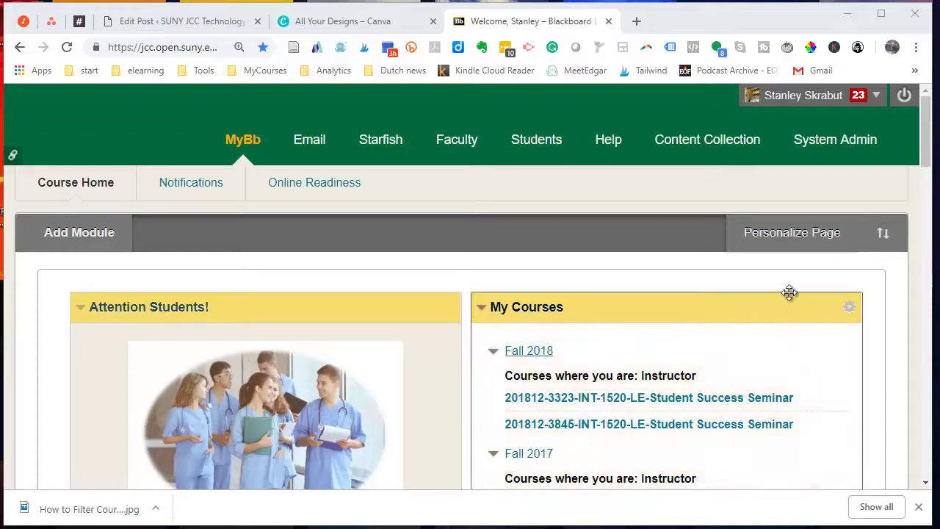
Open the personal sandbox course from My Courses and expand its hidden course menu
left_click_drag(926, 125, 933, 313)
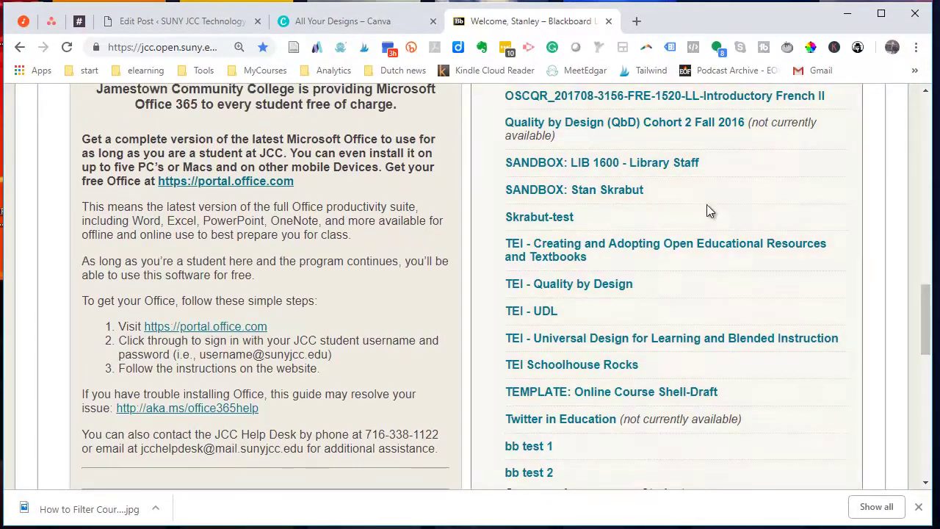
left_click(544, 193)
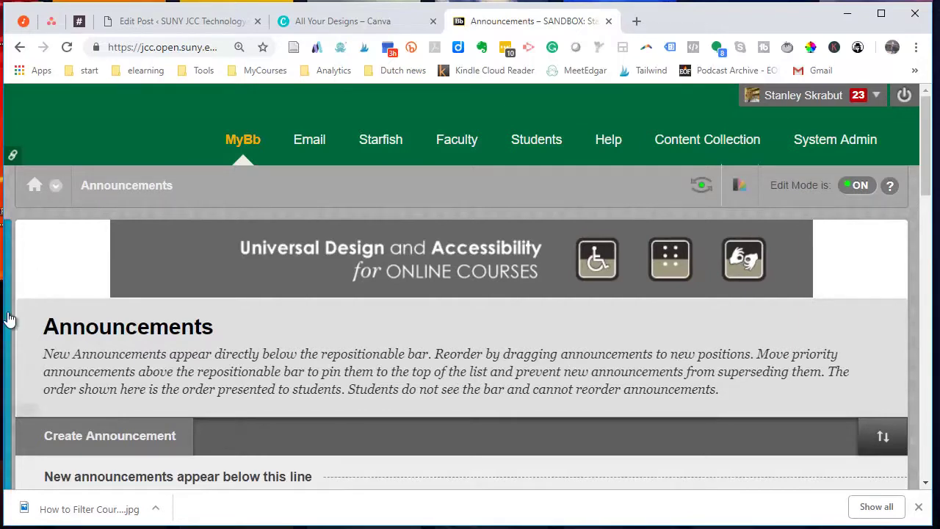
left_click(15, 415)
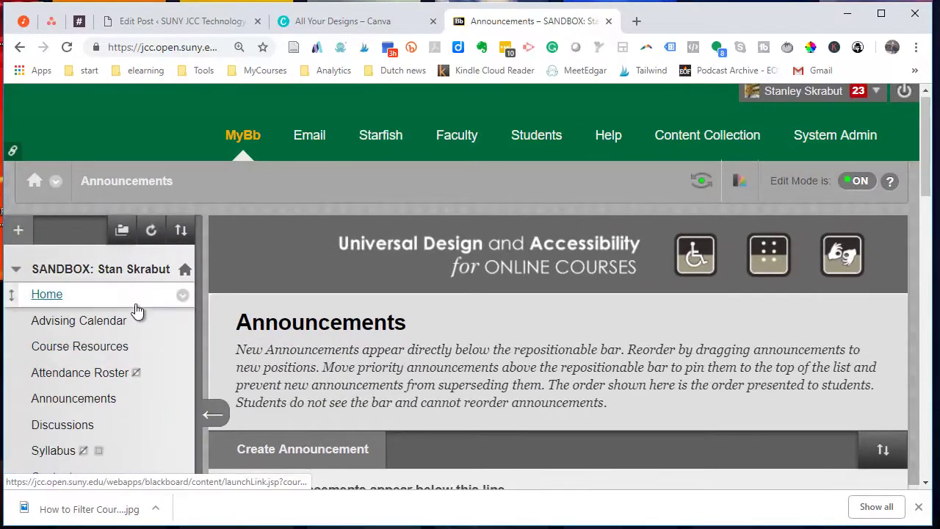
Open the Course Copy tool from the sandbox course's Packages and Utilities
scroll(137, 311, "down", 4)
scroll(74, 358, "up", 1)
scroll(95, 403, "down", 8)
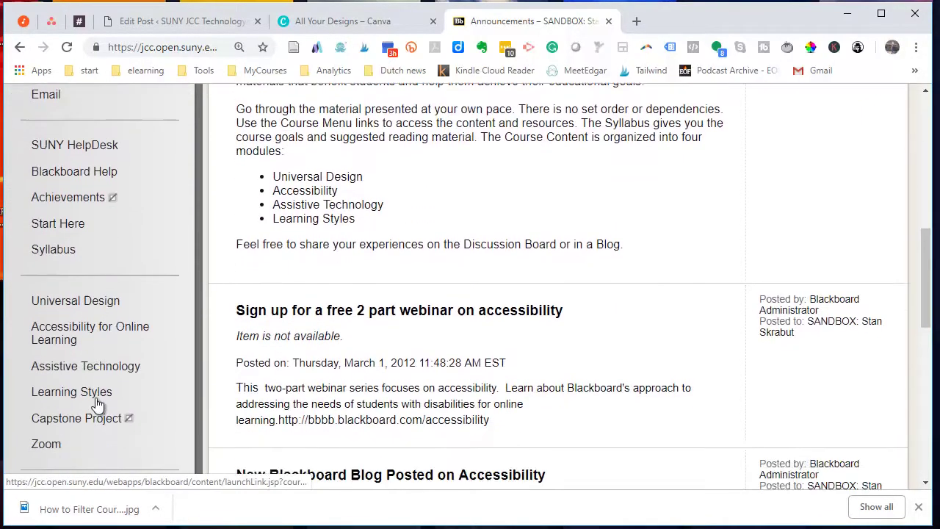
scroll(95, 400, "down", 3)
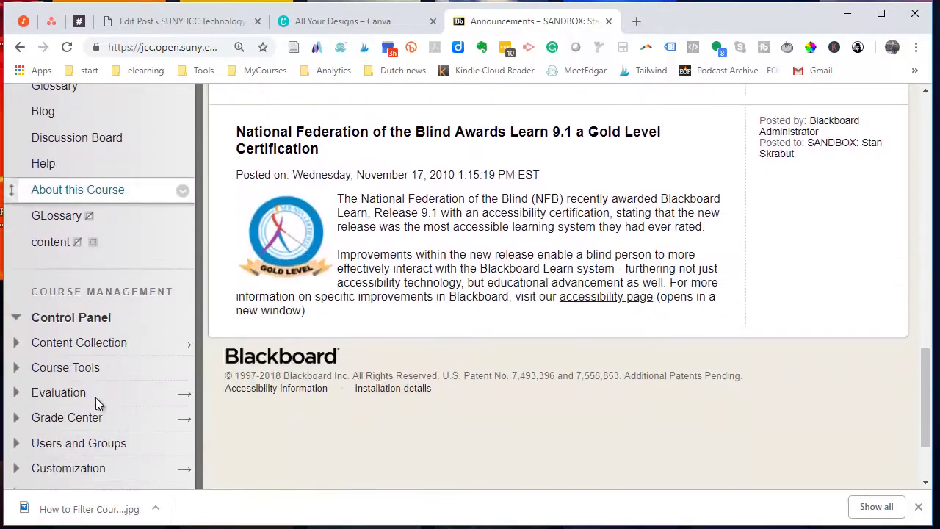
scroll(96, 400, "up", 7)
scroll(95, 403, "up", 6)
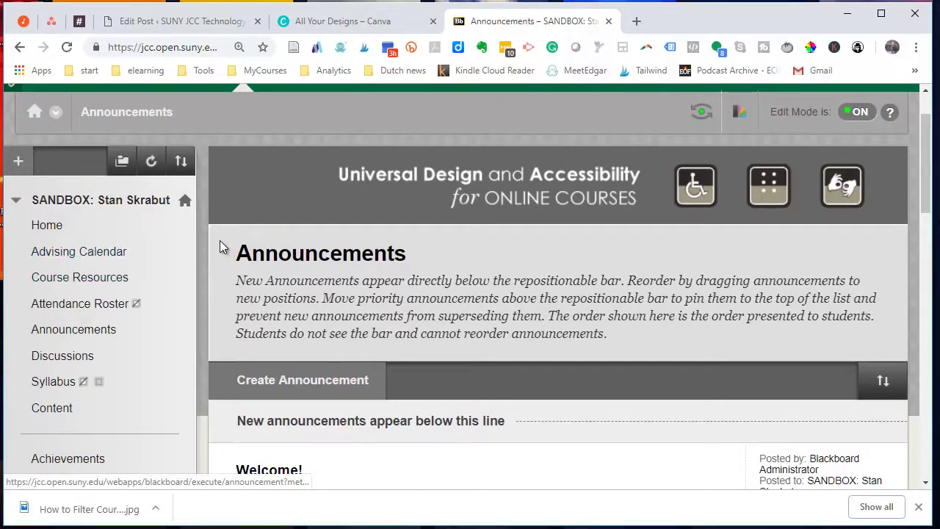
left_click_drag(925, 166, 926, 441)
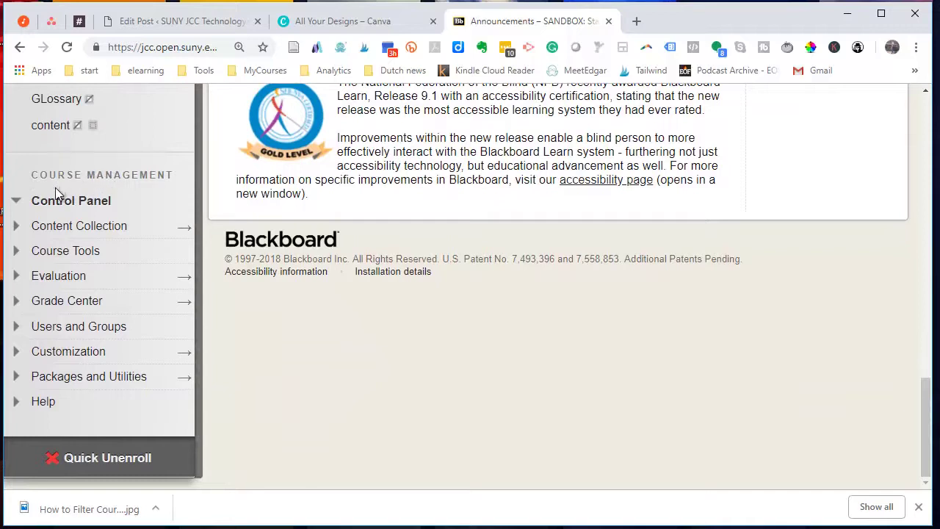
left_click(30, 379)
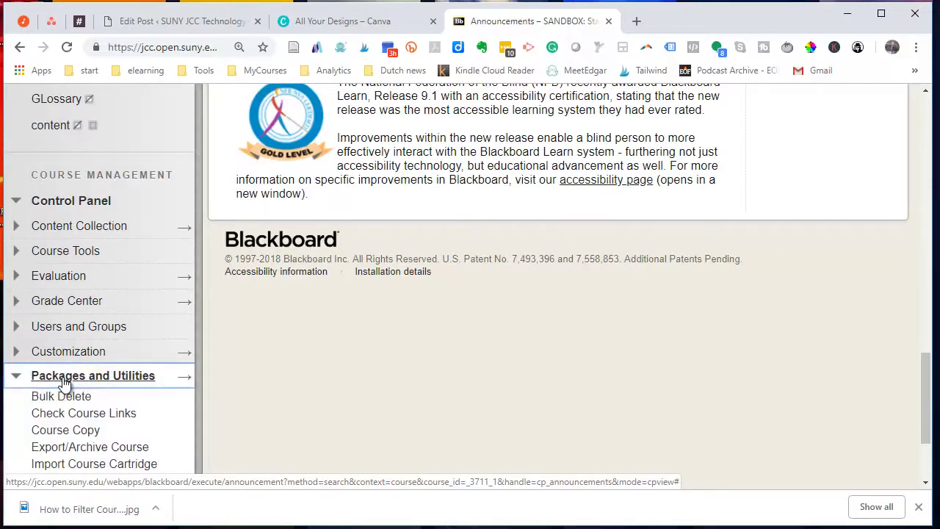
scroll(83, 392, "down", 1)
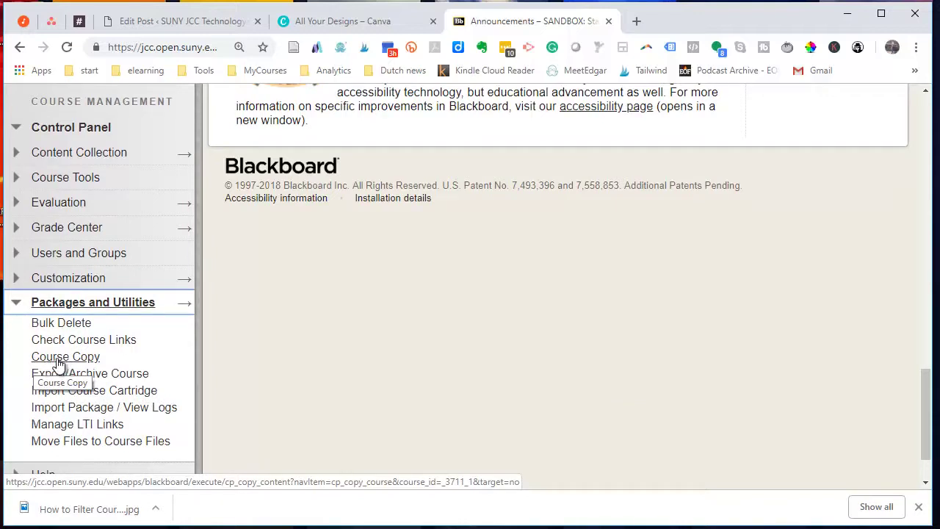
left_click(59, 362)
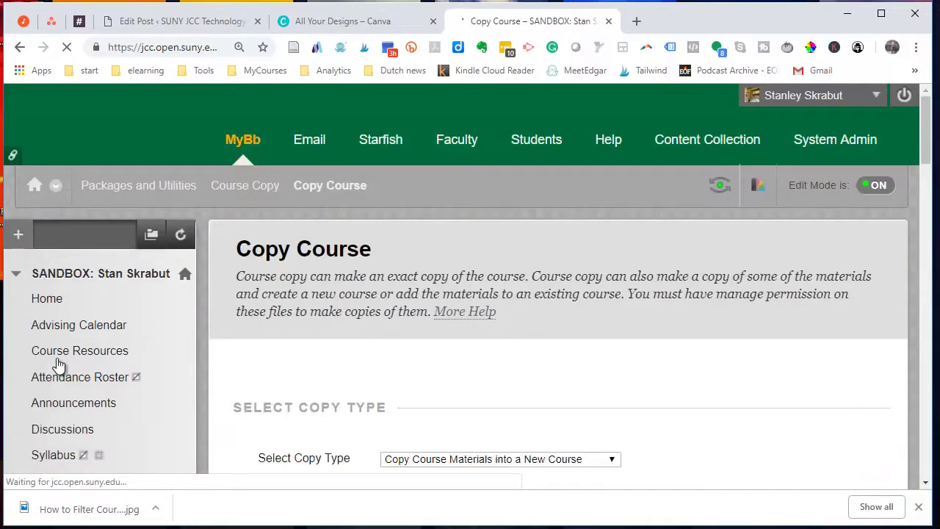
Set the copy type to Copy Course Materials into an Existing Course
scroll(764, 276, "down", 1)
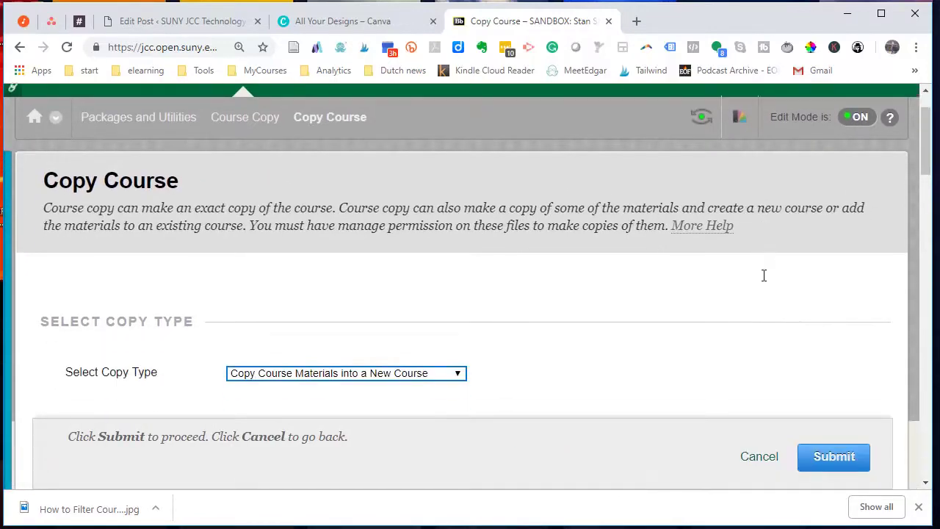
scroll(764, 276, "down", 2)
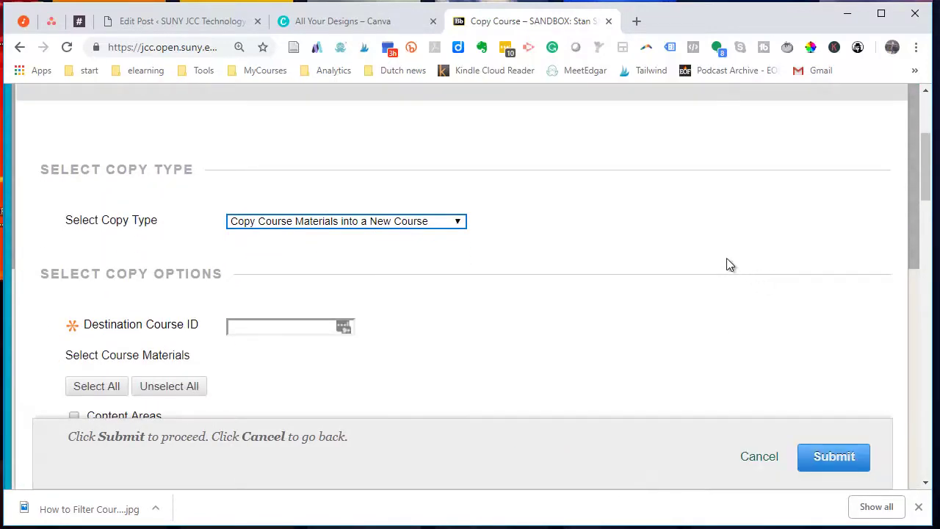
scroll(726, 264, "up", 2)
scroll(441, 257, "down", 1)
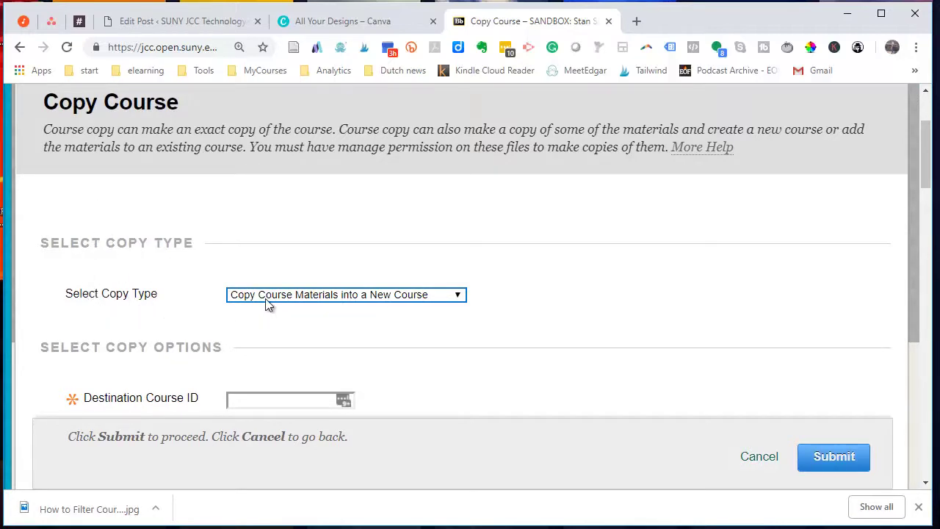
left_click(459, 300)
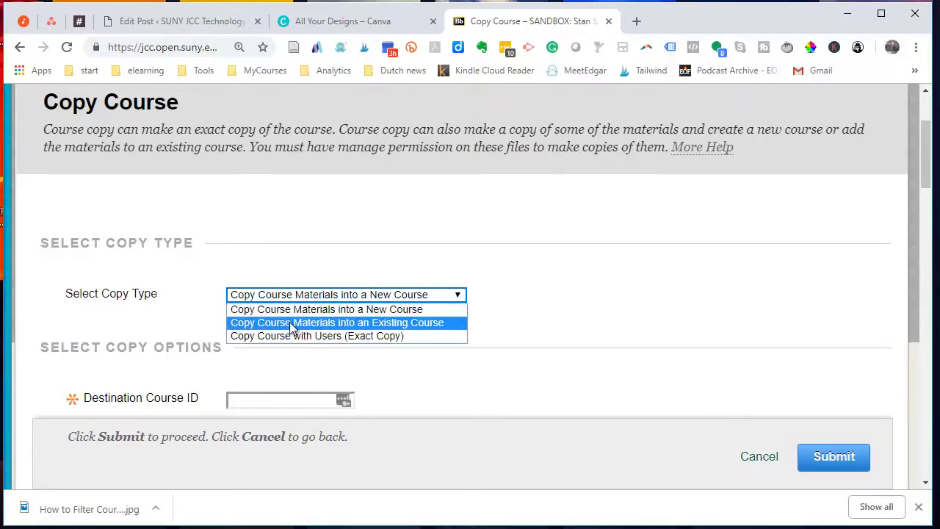
left_click(418, 323)
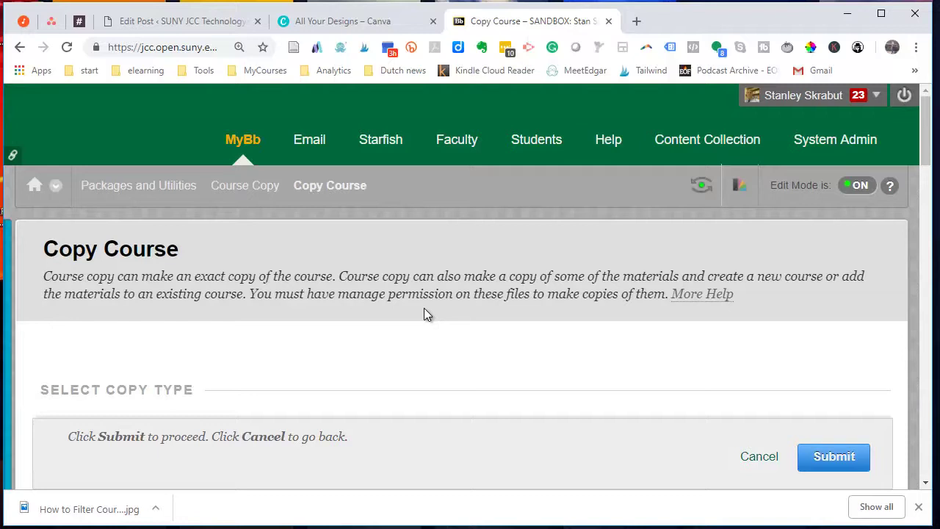
Browse for a destination course and search the available courses for "test"
scroll(424, 314, "down", 3)
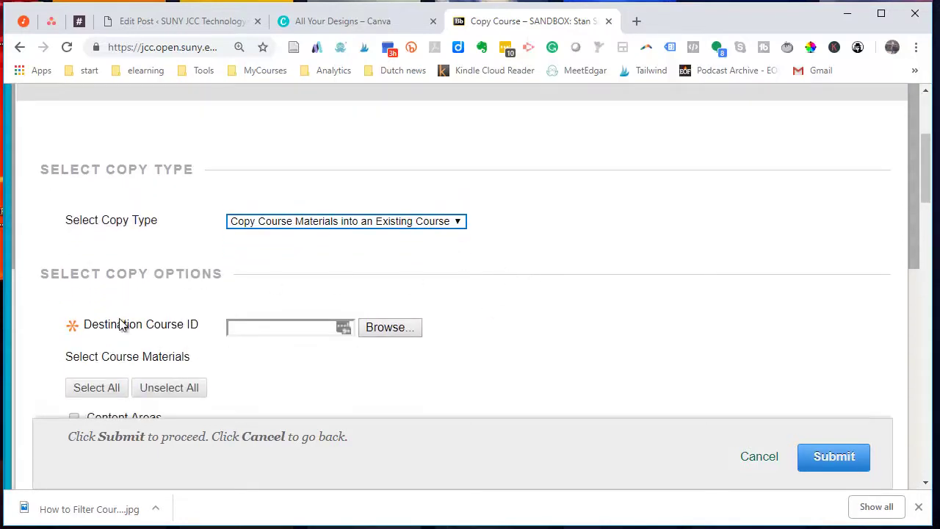
scroll(142, 331, "down", 1)
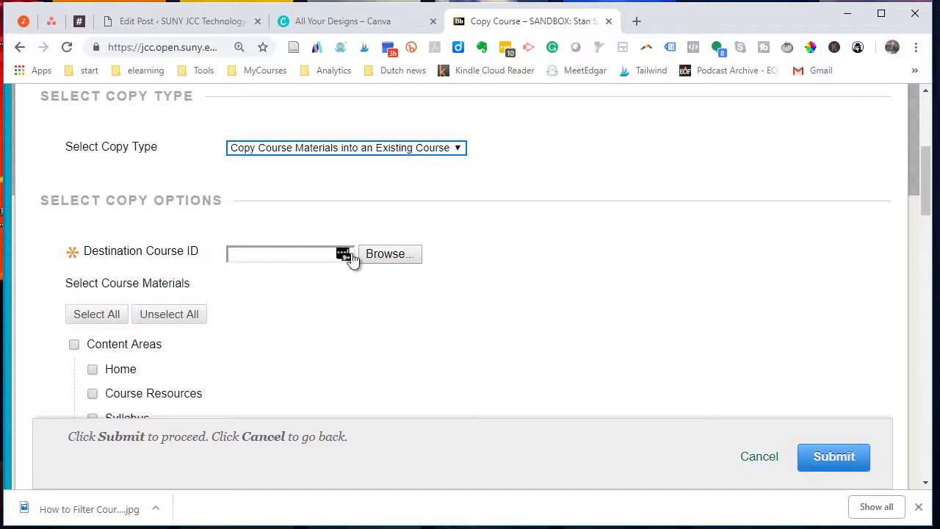
left_click(389, 255)
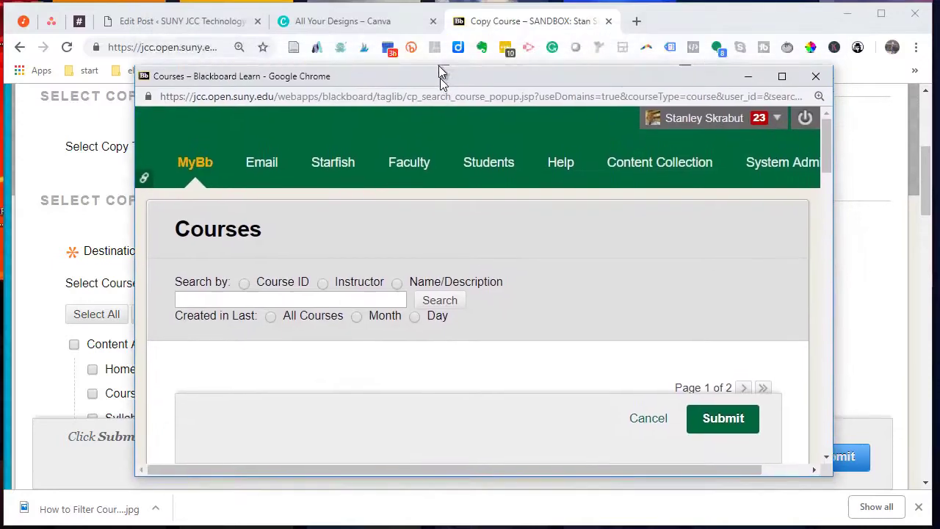
left_click_drag(439, 73, 423, 55)
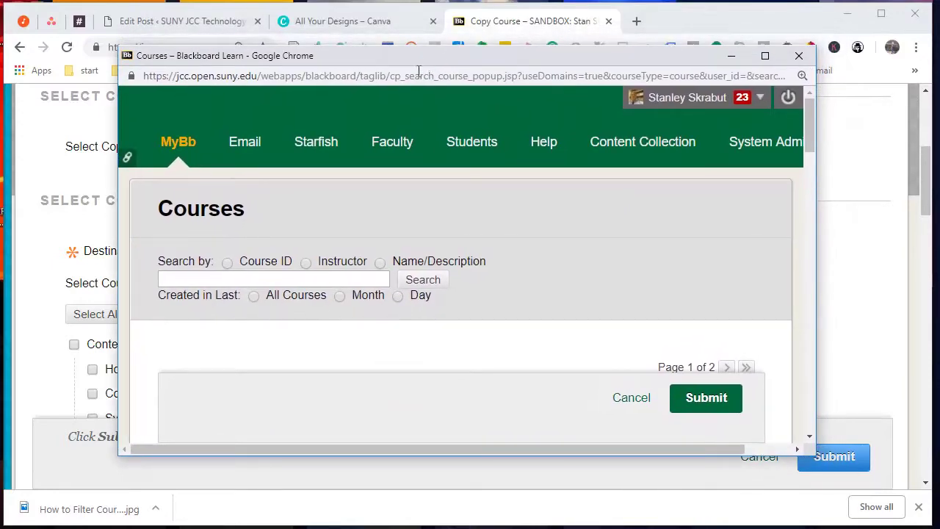
left_click(229, 277)
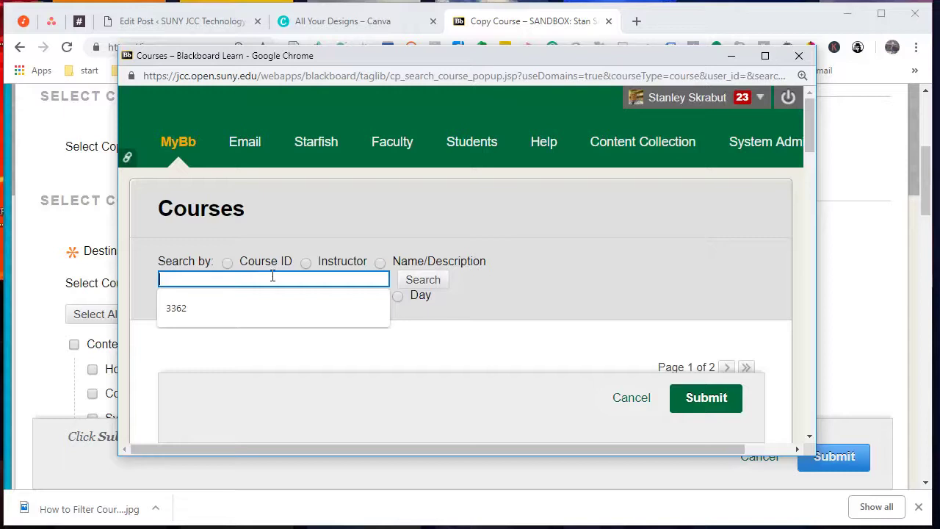
left_click(550, 290)
left_click(248, 280)
type("t")
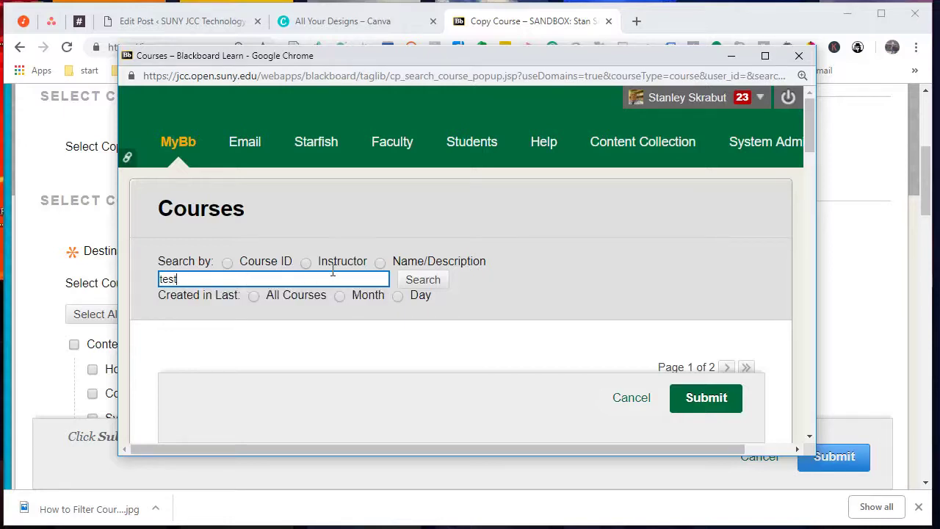
type("est")
left_click(423, 282)
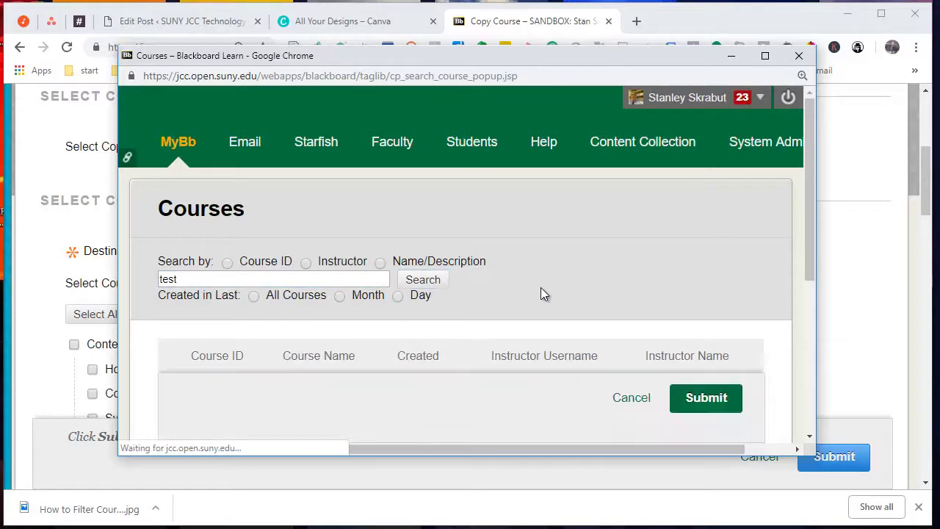
Choose the test course created Nov 19, 2018 as the copy destination and submit the selection
scroll(541, 294, "down", 3)
scroll(541, 294, "up", 2)
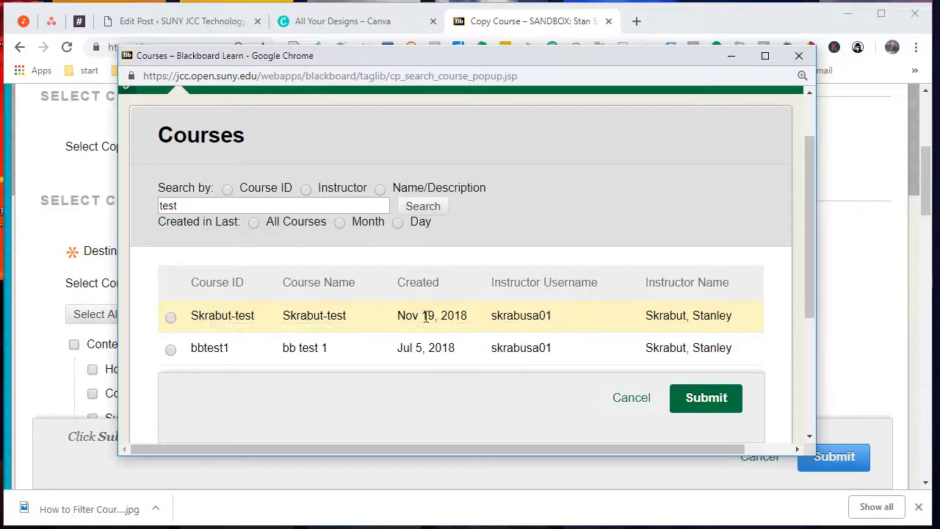
left_click(171, 319)
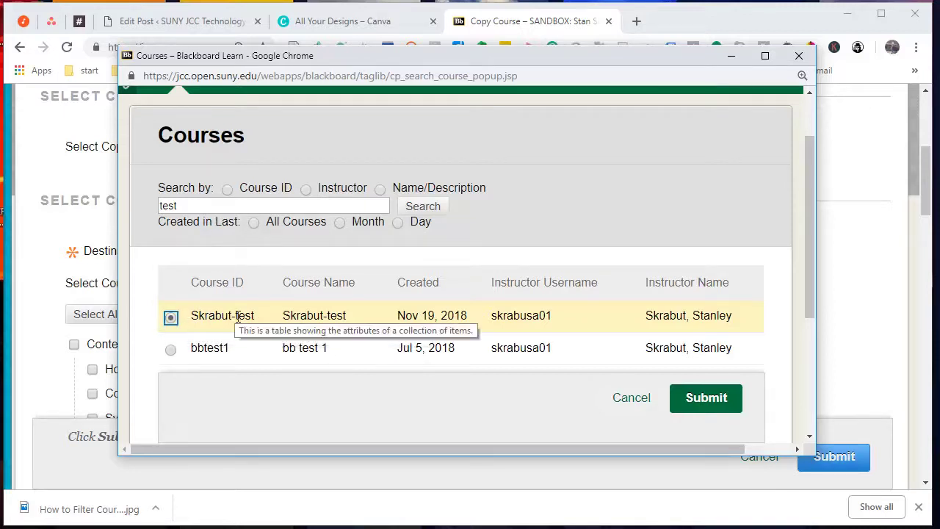
left_click(702, 399)
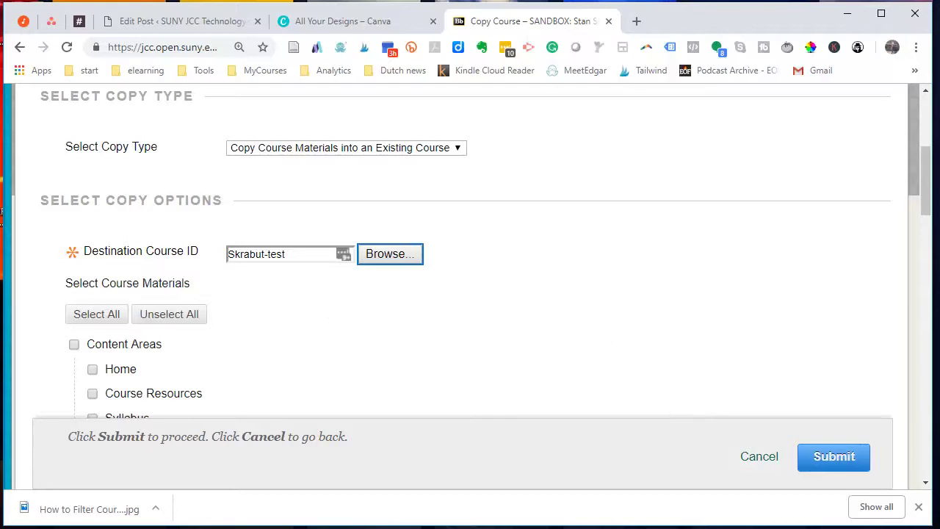
Select all course materials for the copy, keeping Announcements included
scroll(302, 325, "down", 2)
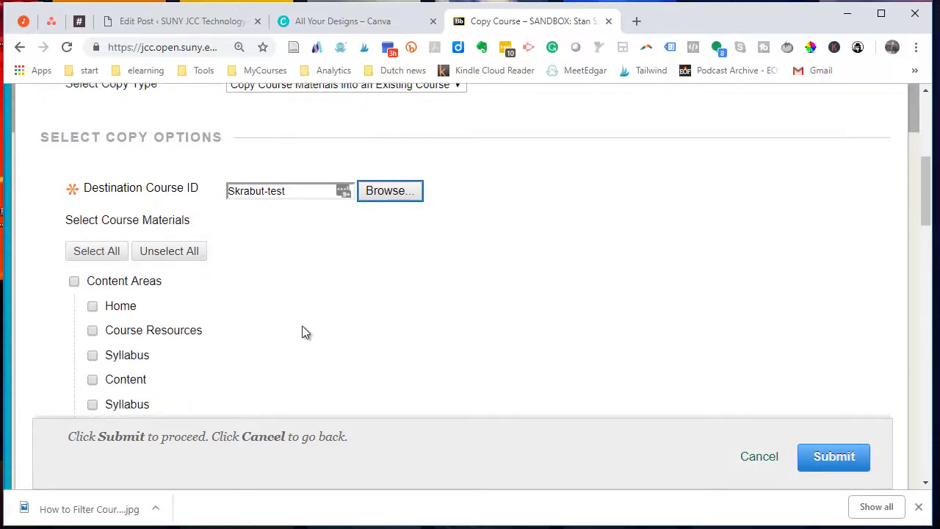
left_click(86, 169)
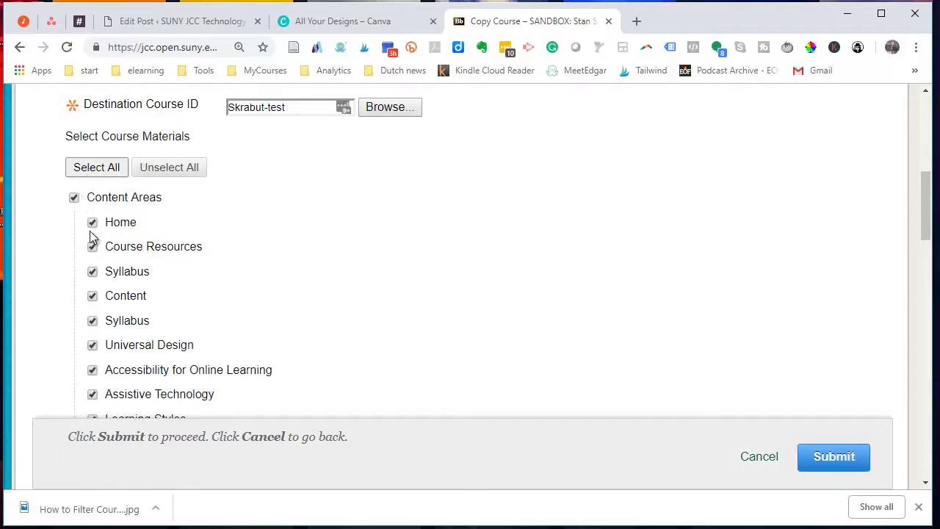
scroll(114, 294, "down", 4)
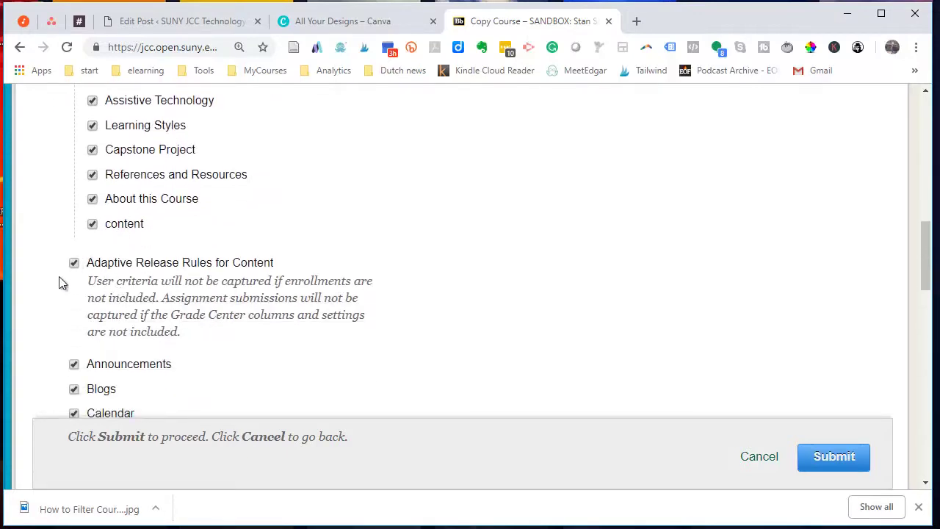
scroll(158, 294, "down", 3)
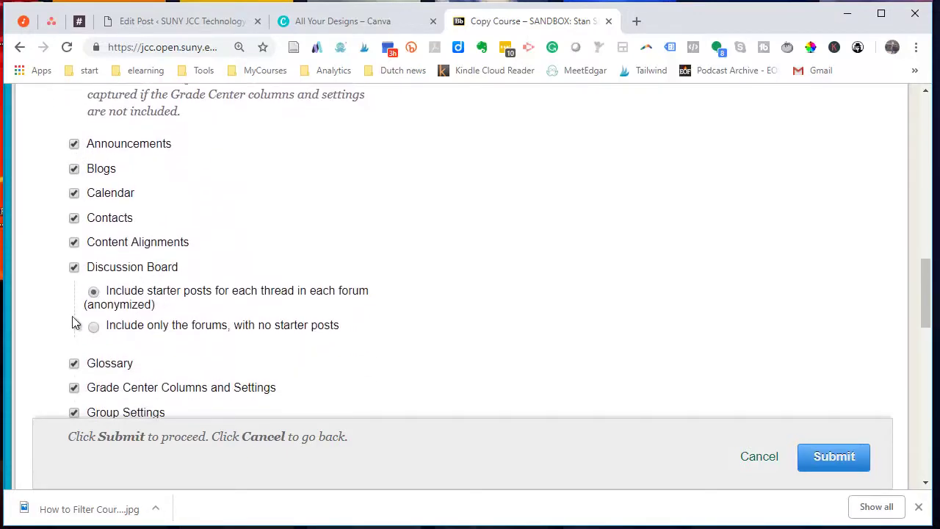
left_click(75, 147)
left_click(75, 147)
Submit the course copy without including enrollments and return to the MyBb home page
scroll(299, 341, "down", 3)
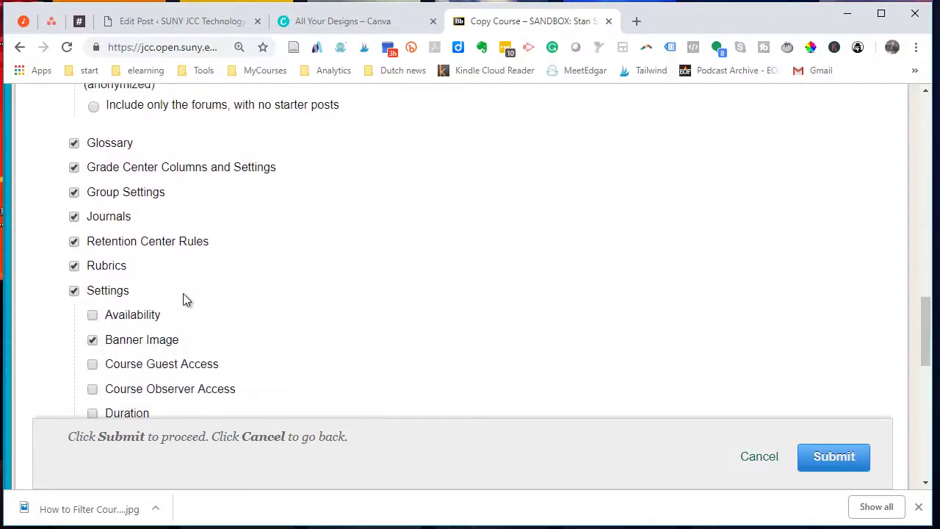
scroll(284, 301, "down", 4)
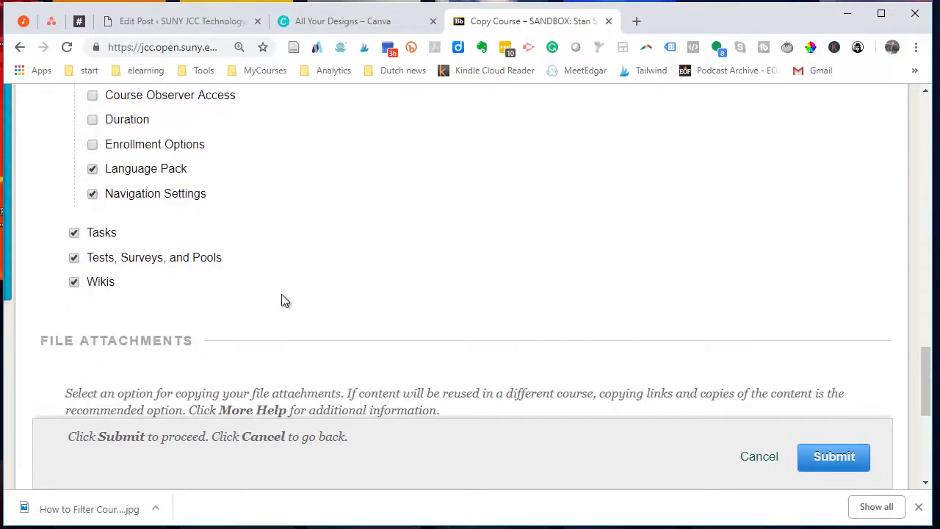
scroll(283, 297, "down", 3)
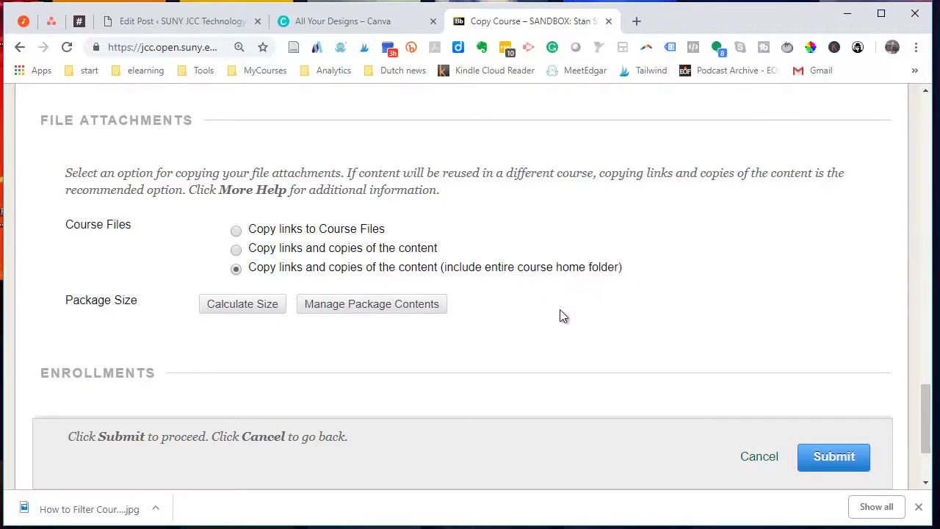
scroll(560, 309, "down", 2)
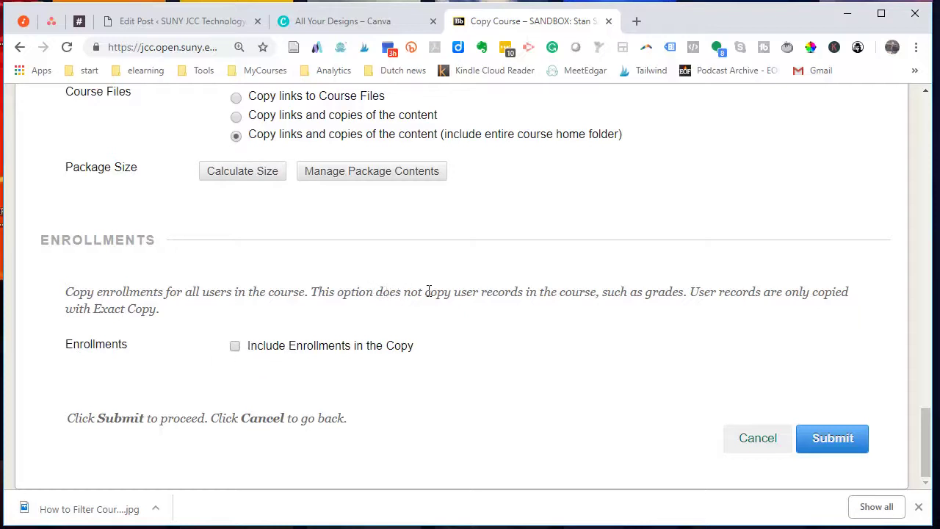
scroll(479, 288, "up", 1)
scroll(479, 287, "down", 1)
left_click(829, 440)
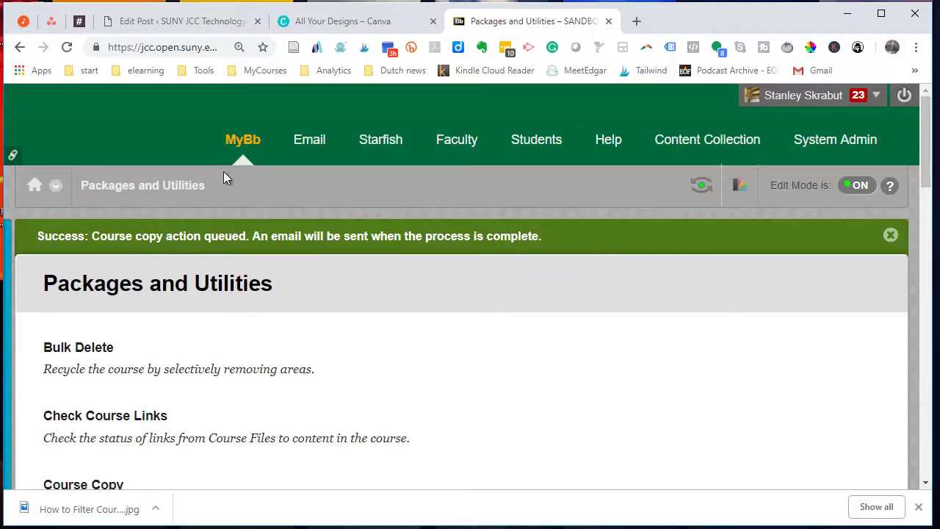
left_click(243, 147)
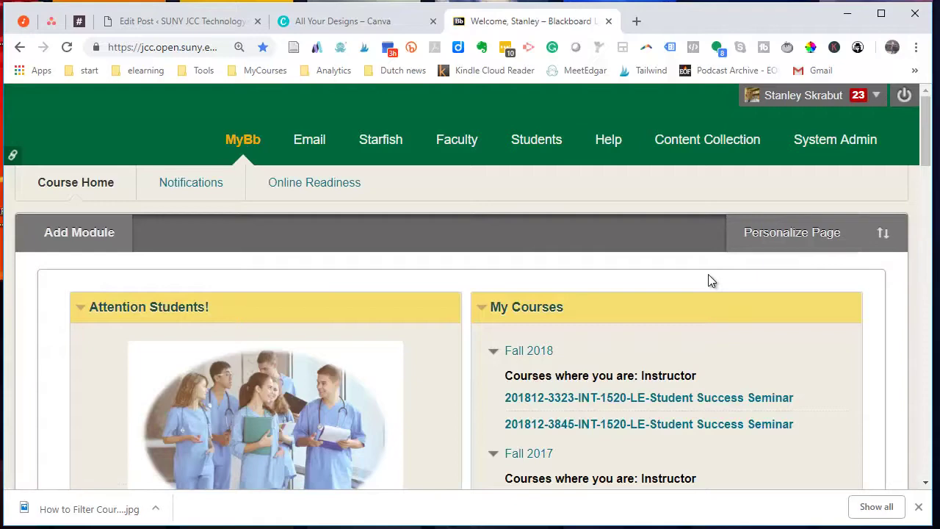
Open the destination test course from My Courses and refresh its home page to update the copy status
scroll(708, 278, "down", 7)
scroll(710, 277, "down", 8)
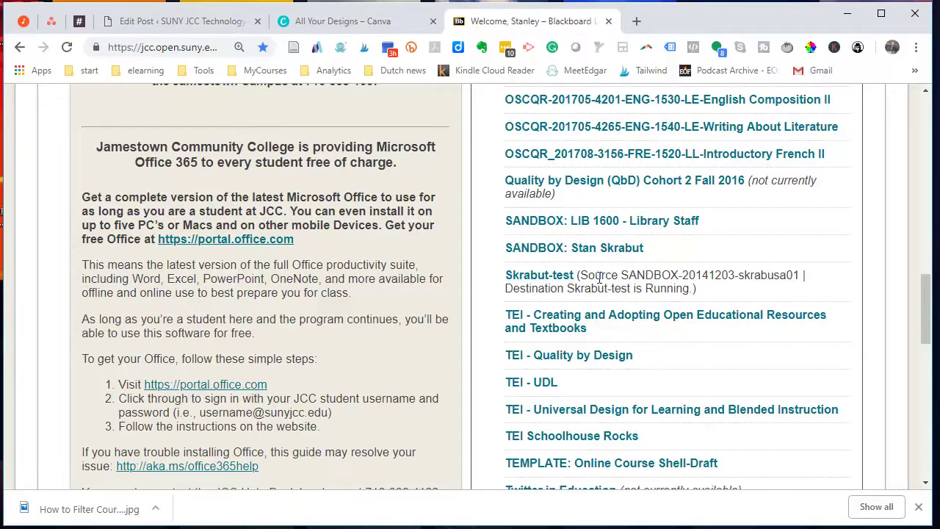
left_click(538, 279)
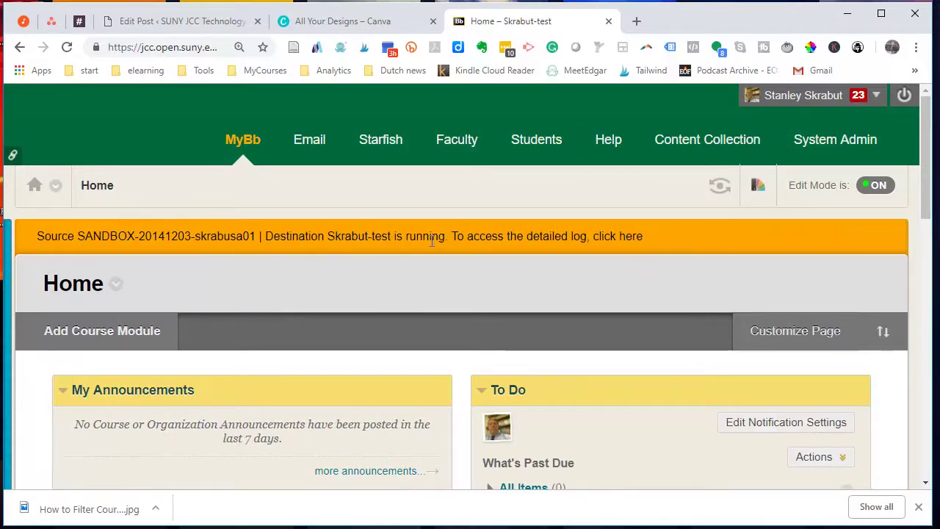
left_click(67, 47)
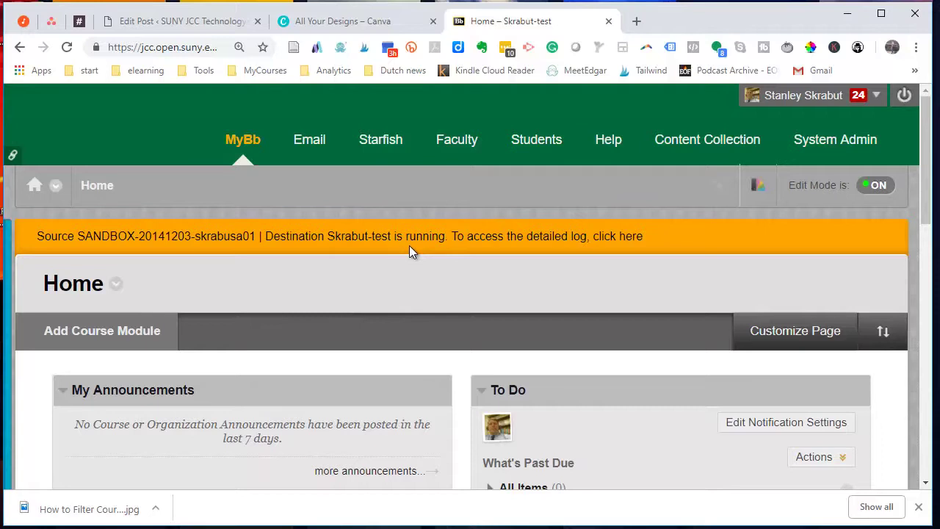
left_click(67, 48)
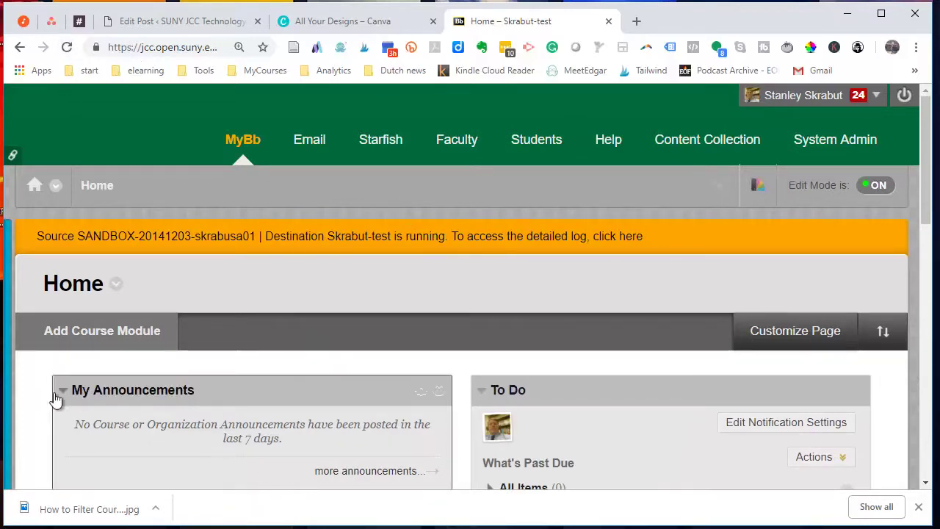
Expand the course menu and examine the entries copied from the sandbox course
left_click(24, 418)
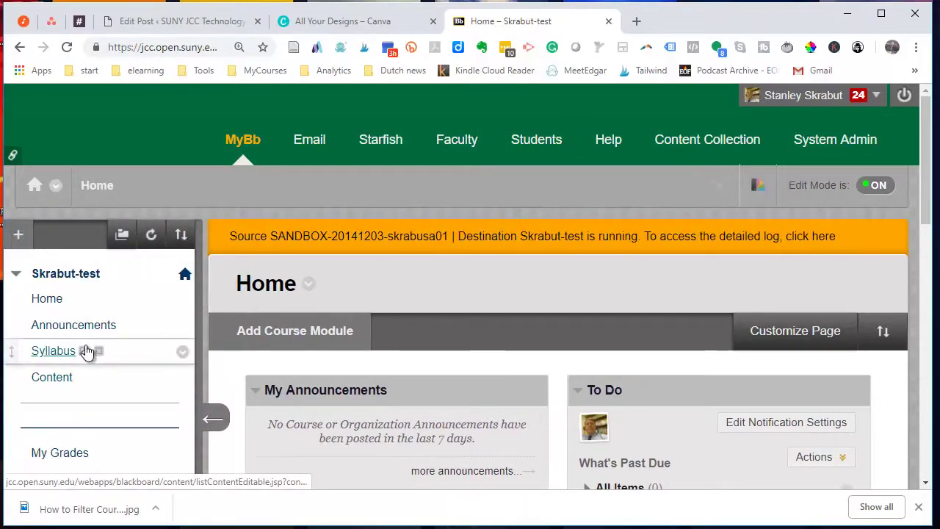
scroll(88, 353, "down", 3)
scroll(88, 352, "down", 5)
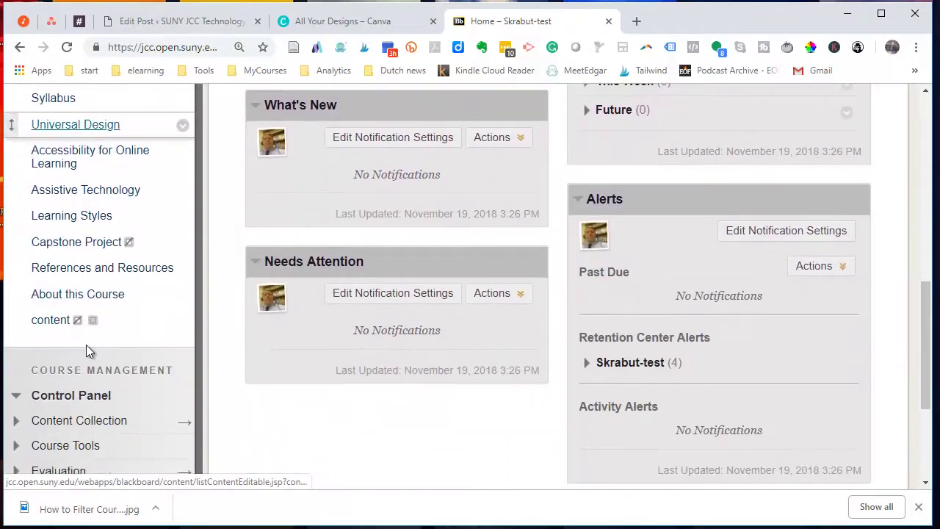
scroll(85, 344, "up", 2)
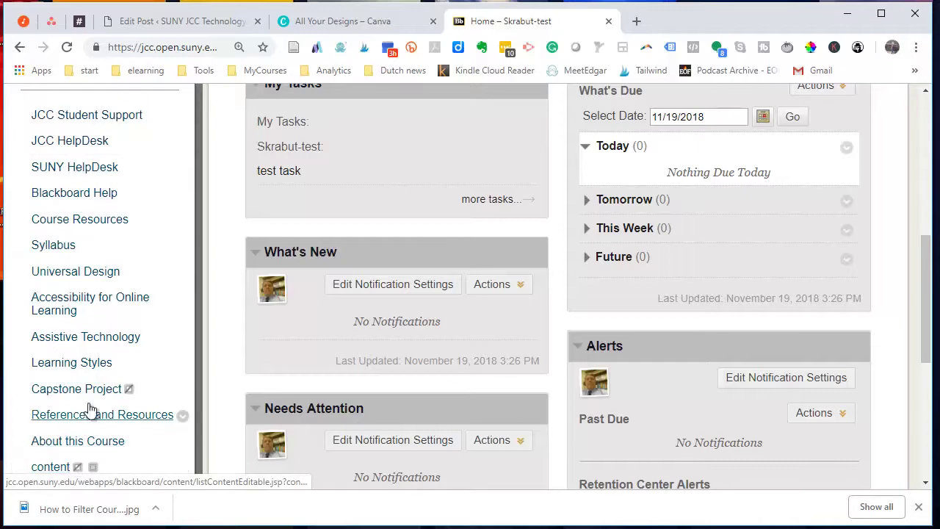
scroll(95, 397, "up", 2)
scroll(101, 387, "up", 4)
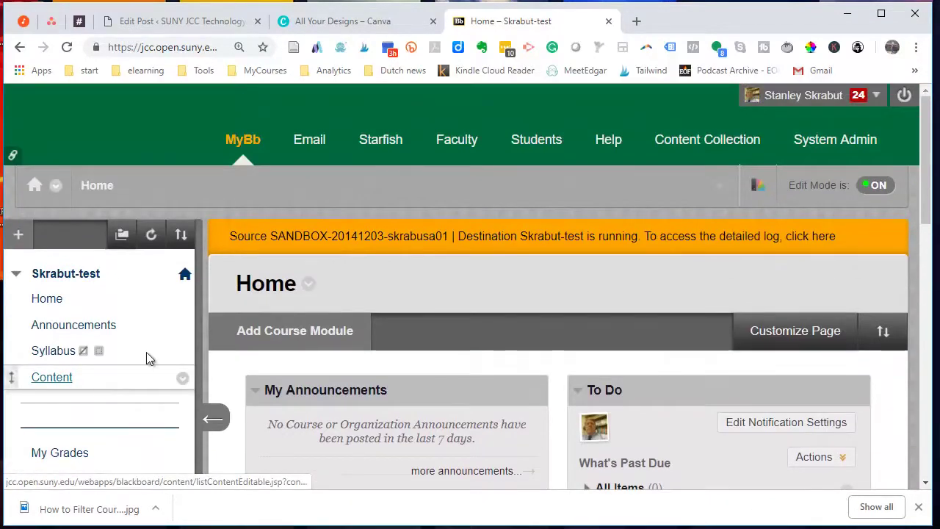
Refresh the course home page, reopen the course menu and recheck its list of copied entries
left_click(66, 47)
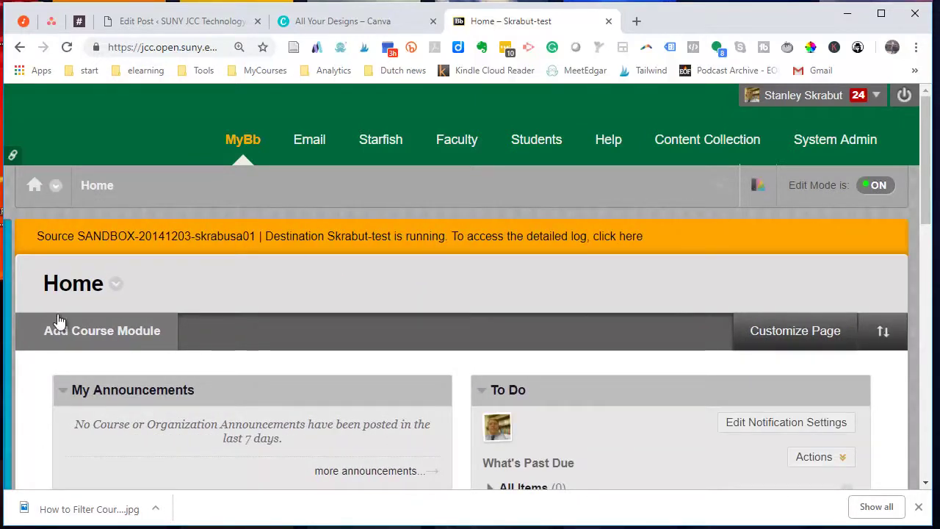
left_click(15, 415)
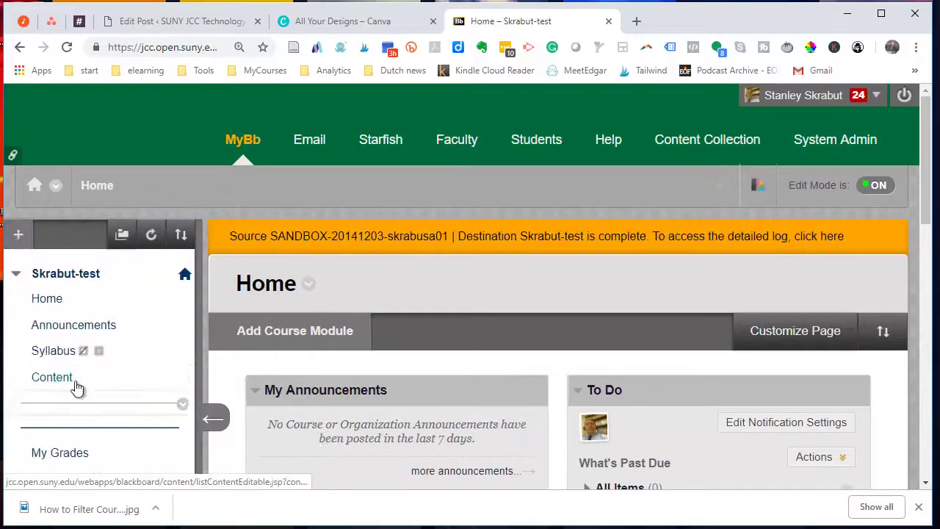
scroll(77, 387, "down", 9)
scroll(76, 387, "up", 2)
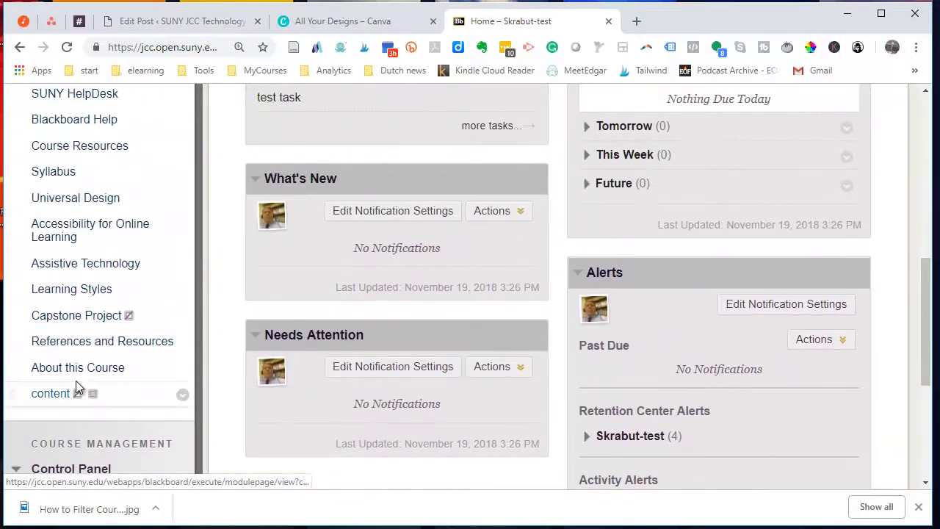
scroll(76, 387, "up", 7)
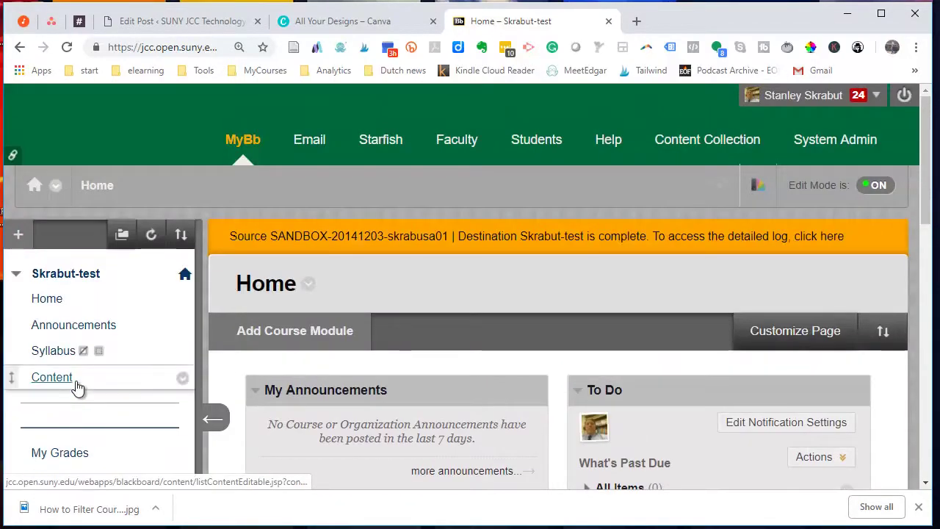
Reload the course home page, highlight the copy status in the notification banner and dismiss the banner
left_click(66, 47)
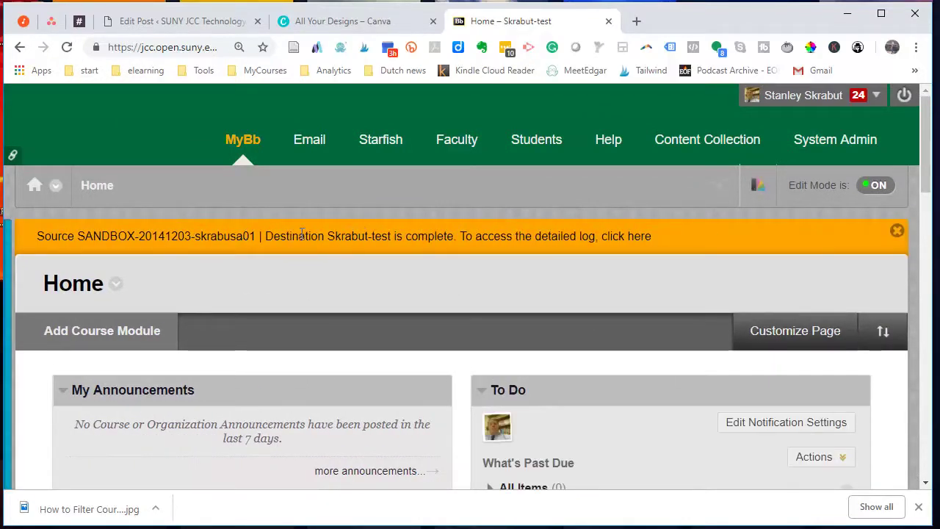
left_click_drag(394, 236, 454, 236)
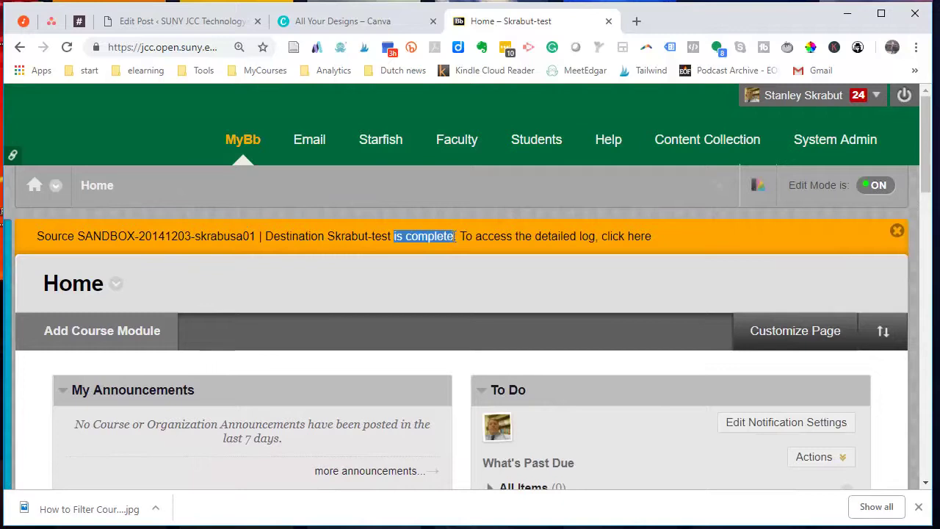
left_click(897, 230)
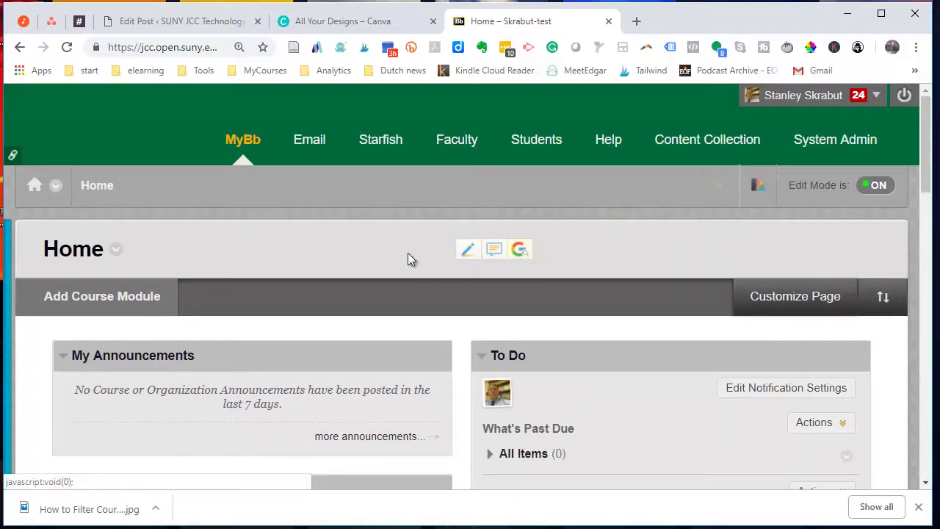